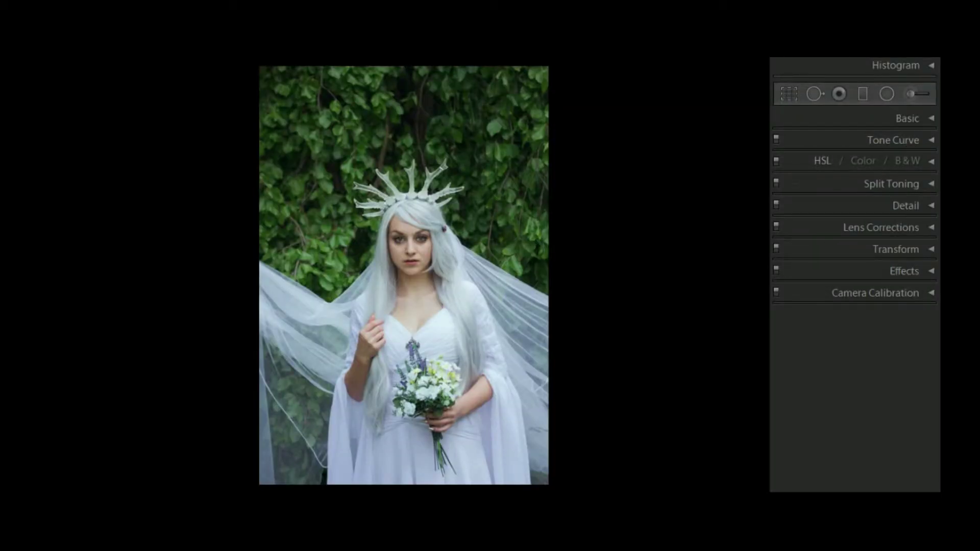
Straighten the bride portrait by about 1.9° with the Crop Overlay tool and commit the crop
{"action": "left_click", "coordinate": [787, 96]}
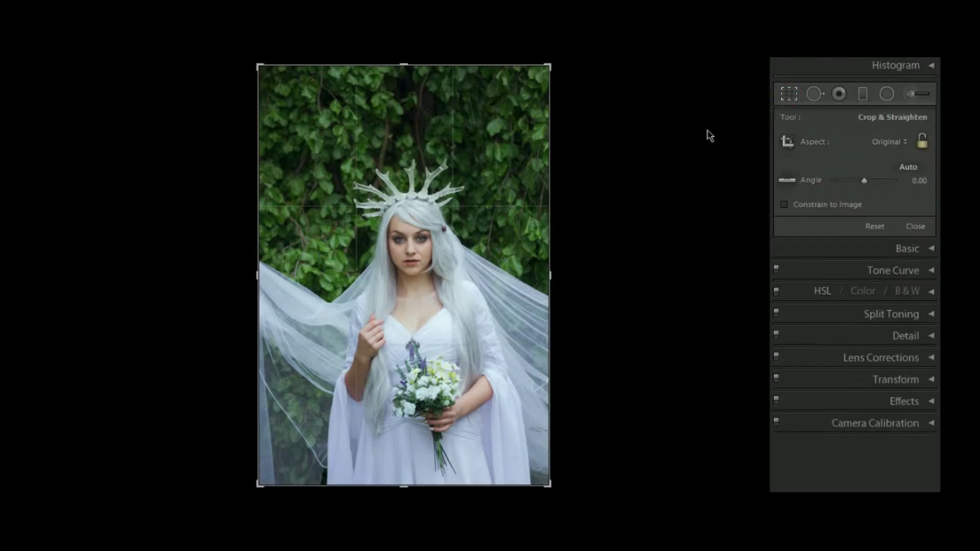
{"action": "left_click_drag", "start_coordinate": [629, 141], "coordinate": [638, 146]}
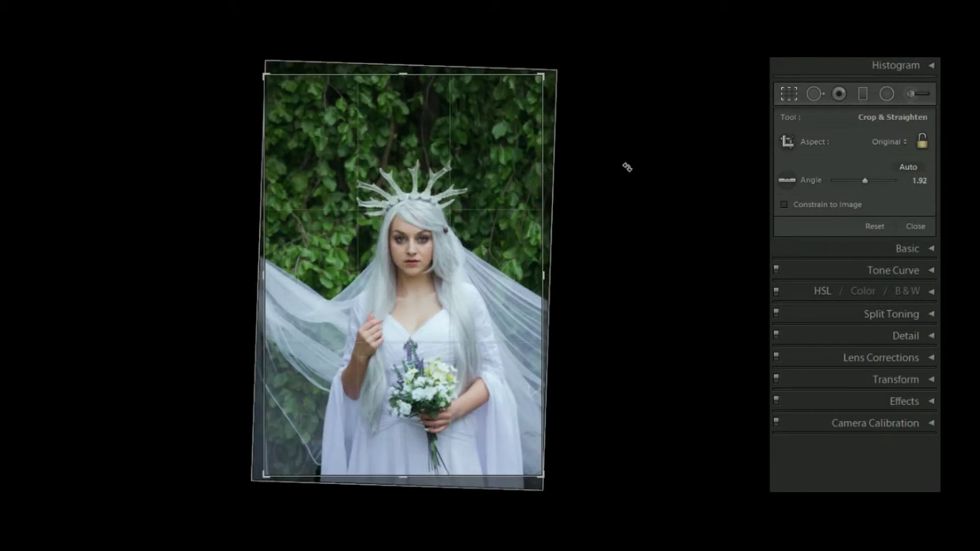
{"action": "key", "text": "Return"}
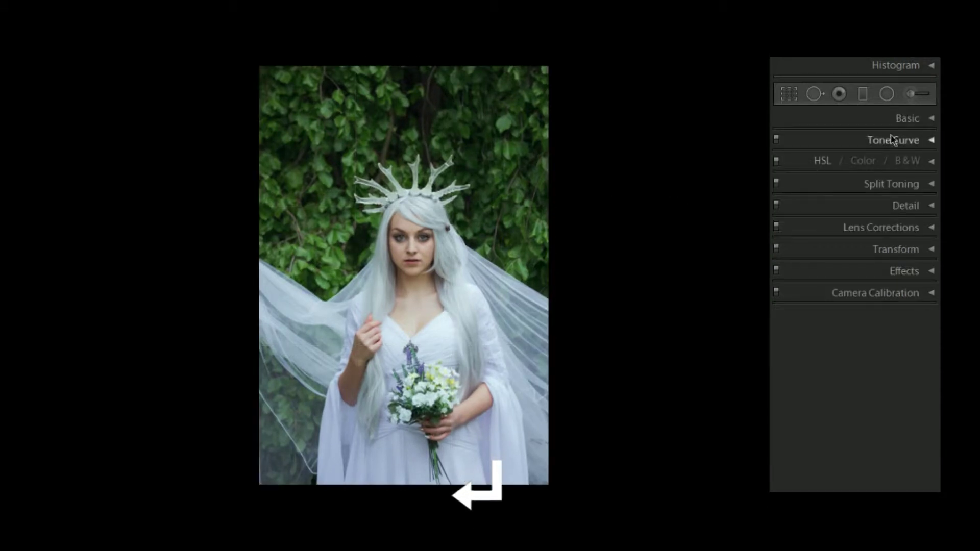
{"action": "left_click", "coordinate": [931, 119]}
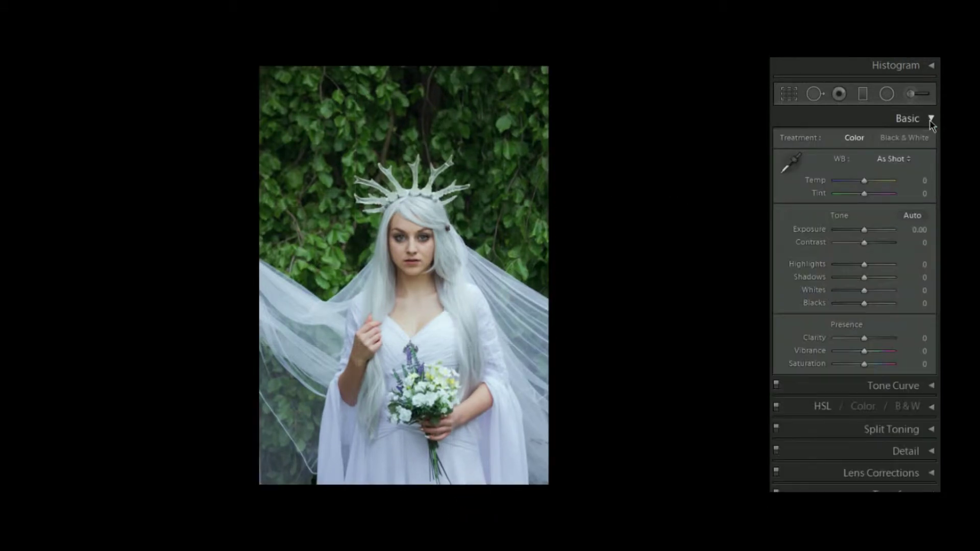
Lower exposure to −0.71, highlights to −60, shadows to −48, and whites and blacks to −43
{"action": "left_click", "coordinate": [864, 230]}
{"action": "left_click_drag", "start_coordinate": [866, 232], "coordinate": [861, 229]}
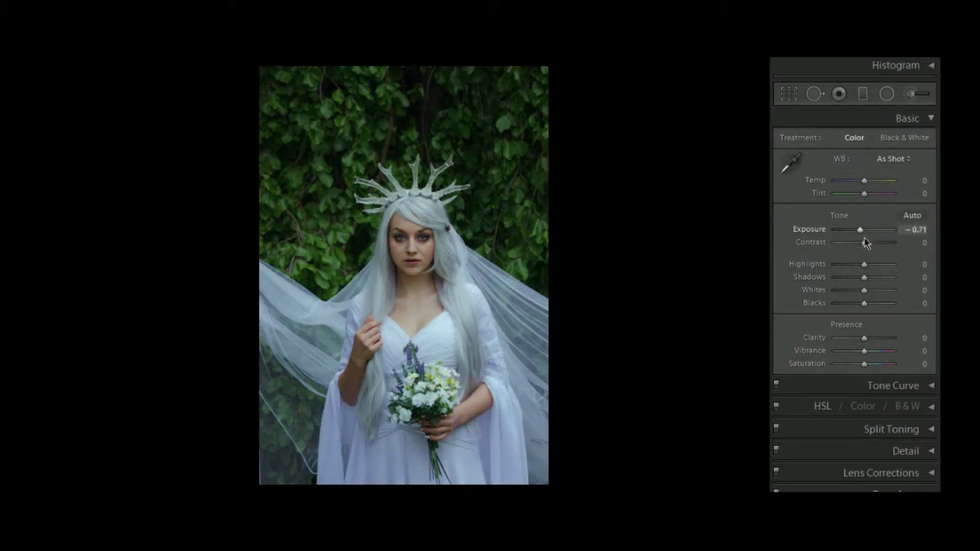
{"action": "mouse_move", "coordinate": [864, 264]}
{"action": "left_mouse_down"}
{"action": "mouse_move", "coordinate": [847, 263]}
{"action": "mouse_move", "coordinate": [851, 277]}
{"action": "left_mouse_up"}
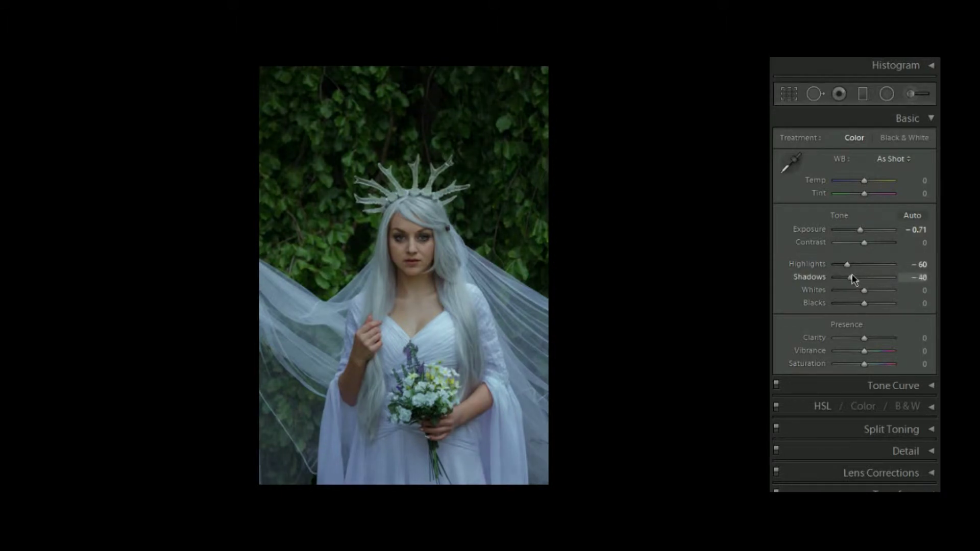
{"action": "left_click_drag", "start_coordinate": [852, 290], "coordinate": [852, 294]}
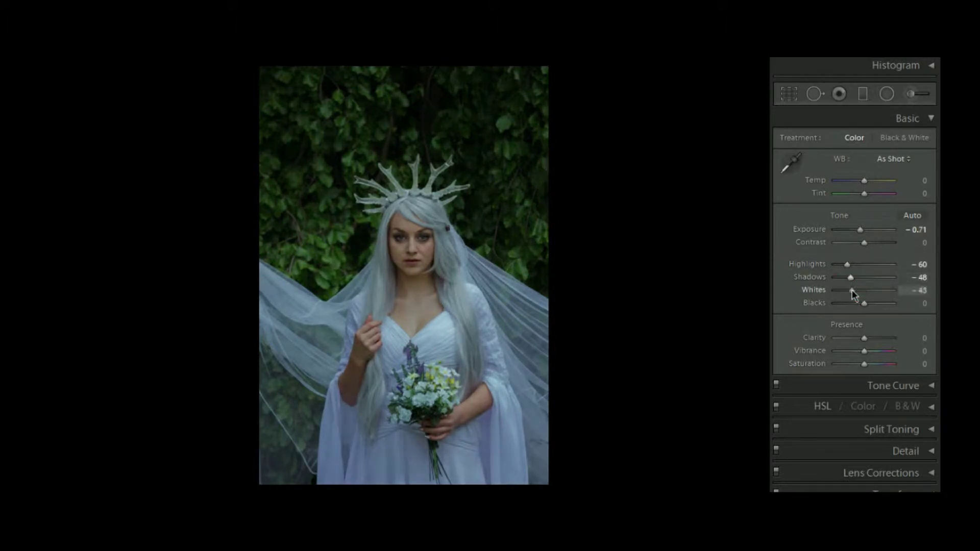
{"action": "left_click", "coordinate": [853, 304]}
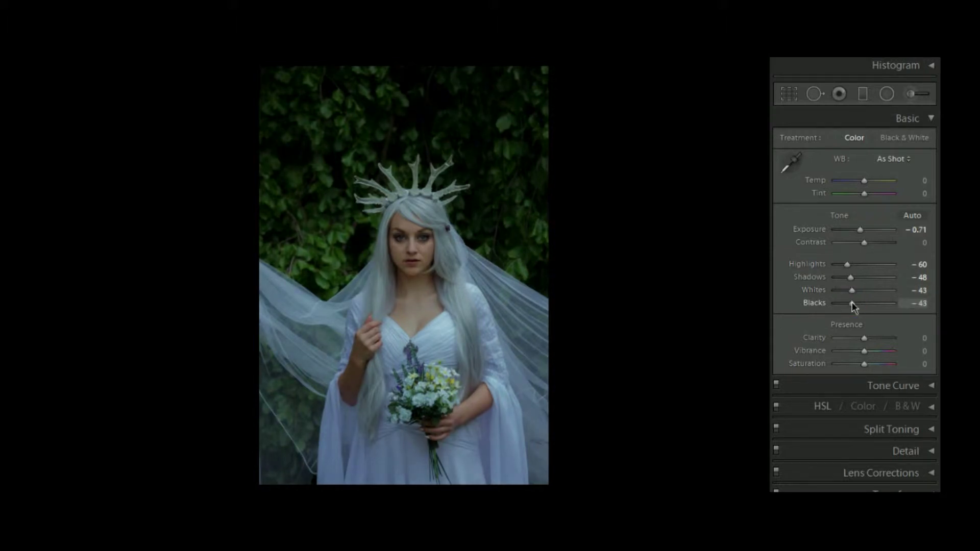
Set vibrance to +26 and saturation to −2
{"action": "left_click", "coordinate": [871, 351]}
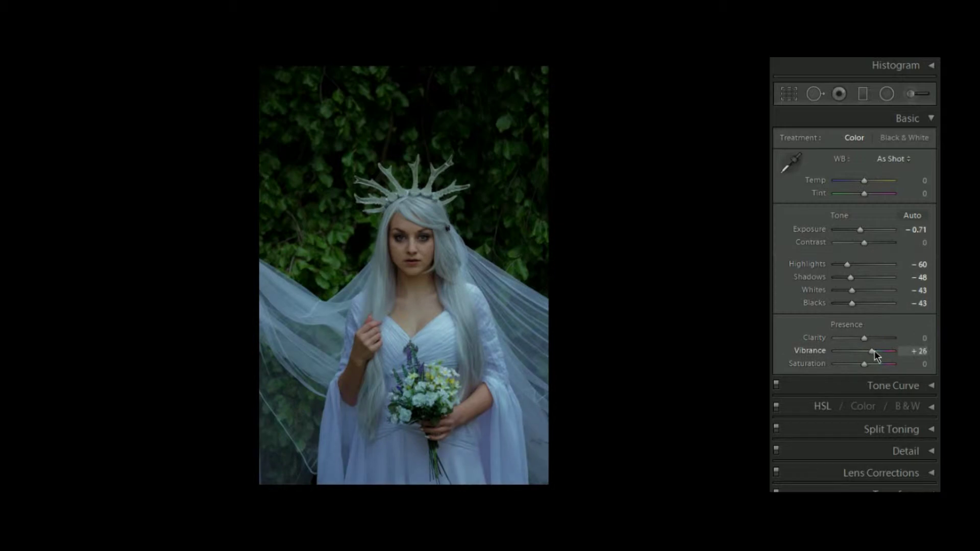
{"action": "left_click_drag", "start_coordinate": [874, 351], "coordinate": [865, 366]}
{"action": "left_click", "coordinate": [865, 365]}
{"action": "scroll", "coordinate": [855, 302], "scroll_direction": "down", "scroll_amount": 2}
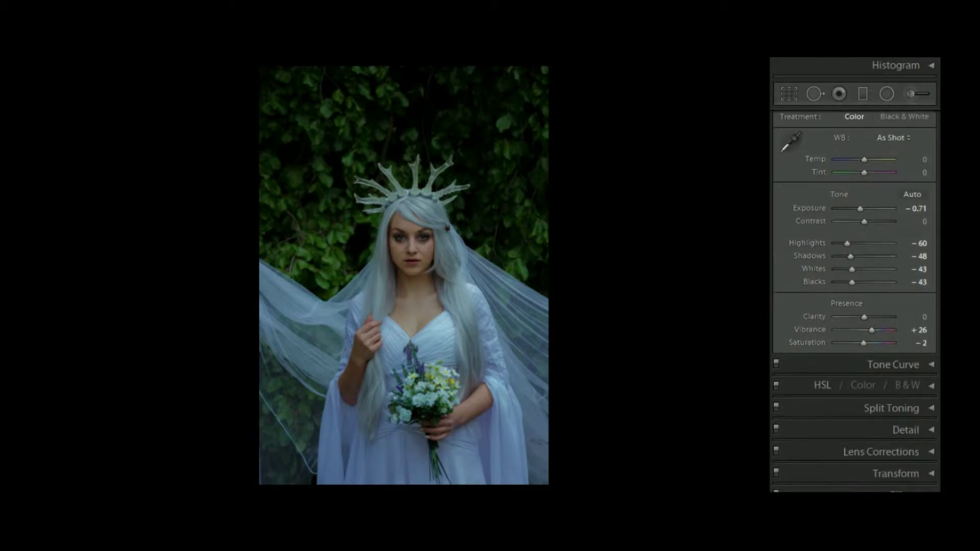
{"action": "scroll", "coordinate": [855, 301], "scroll_direction": "down", "scroll_amount": 1}
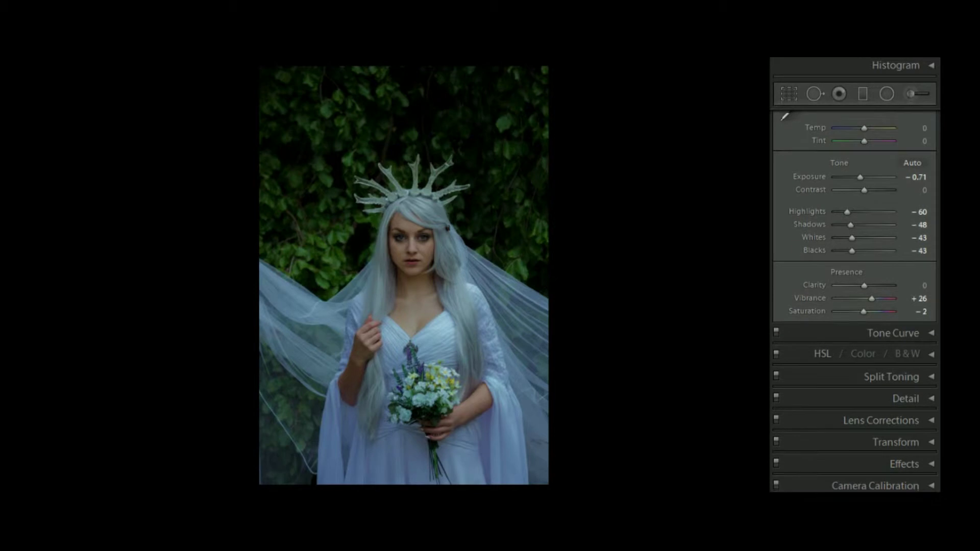
In HSL Saturation, drop yellow to −89 and heavily desaturate green and aqua
{"action": "left_click", "coordinate": [934, 354]}
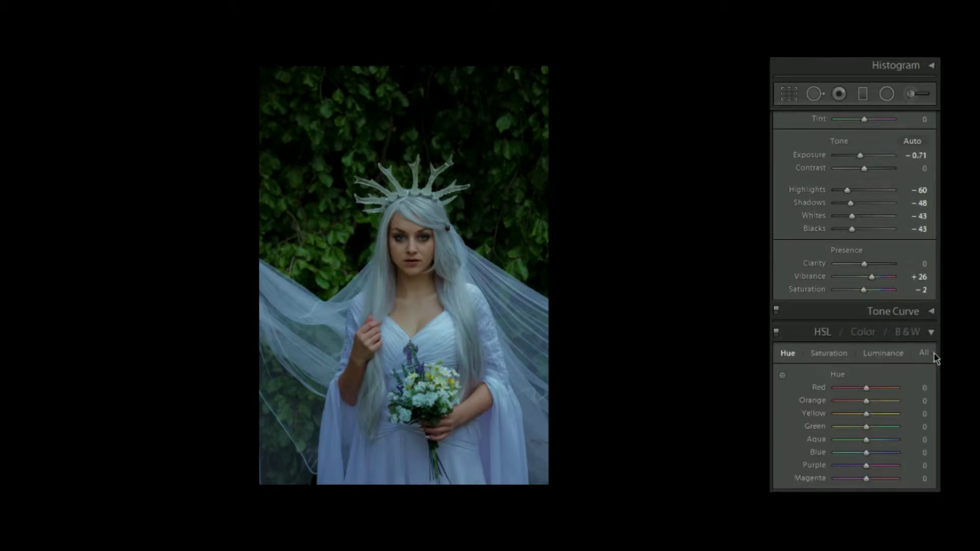
{"action": "scroll", "coordinate": [934, 353], "scroll_direction": "down", "scroll_amount": 1}
{"action": "scroll", "coordinate": [855, 303], "scroll_direction": "down", "scroll_amount": 2}
{"action": "scroll", "coordinate": [855, 304], "scroll_direction": "down", "scroll_amount": 2}
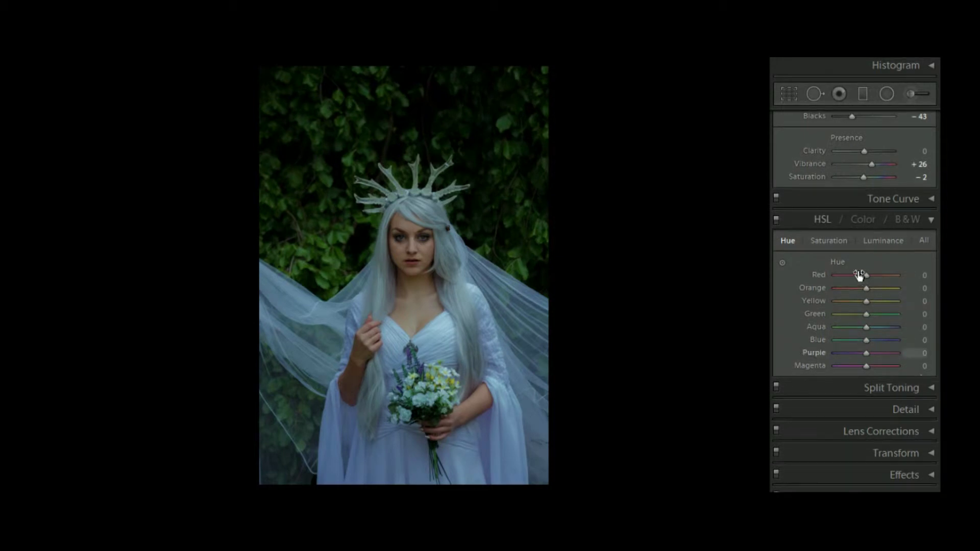
{"action": "left_click", "coordinate": [833, 242]}
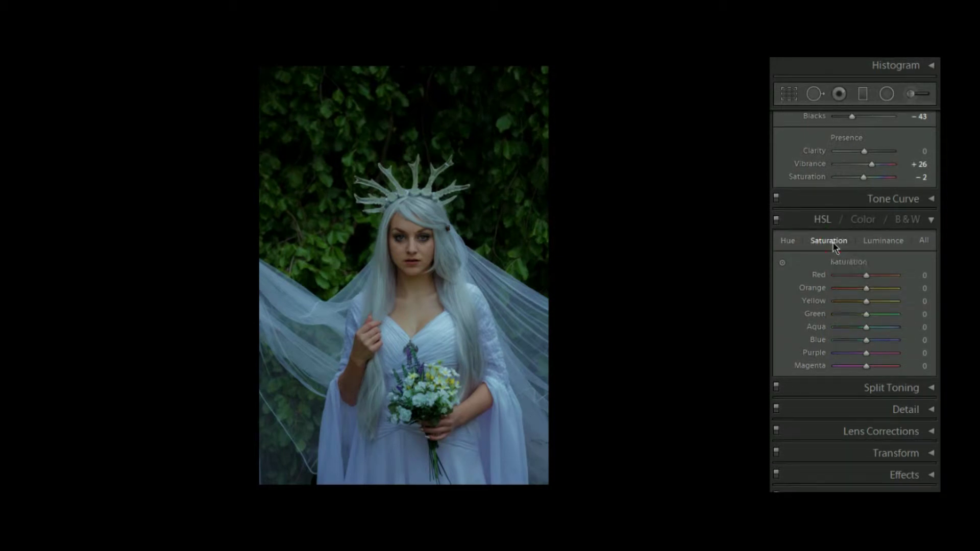
{"action": "left_click_drag", "start_coordinate": [842, 305], "coordinate": [839, 303]}
{"action": "left_click", "coordinate": [838, 313]}
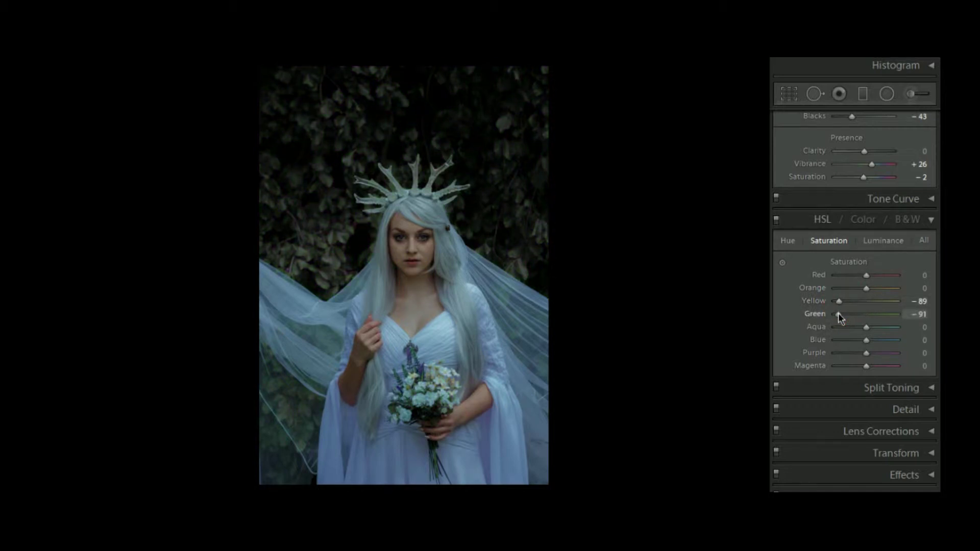
{"action": "left_click", "coordinate": [838, 327]}
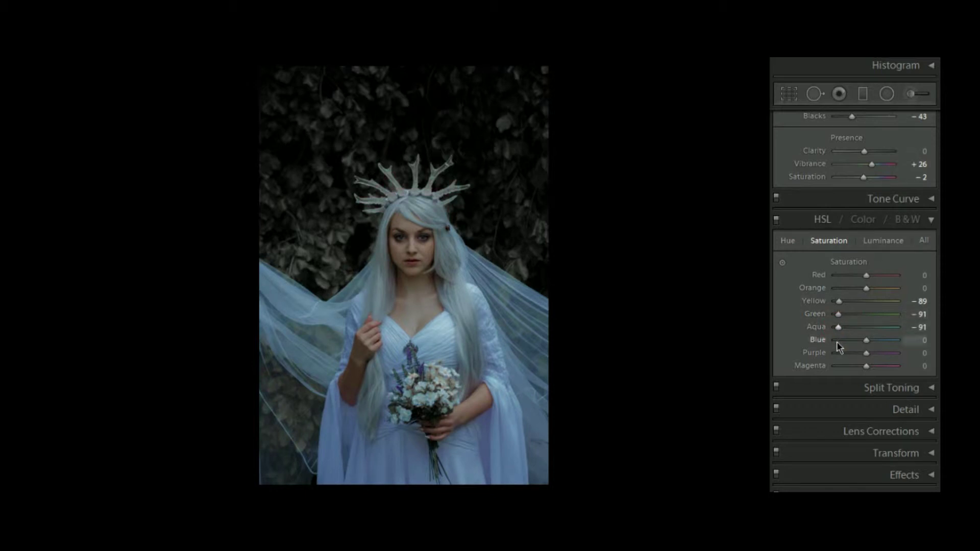
Set saturation to blue −56, green and aqua −100, orange +16 and red +11
{"action": "left_click_drag", "start_coordinate": [839, 342], "coordinate": [834, 342]}
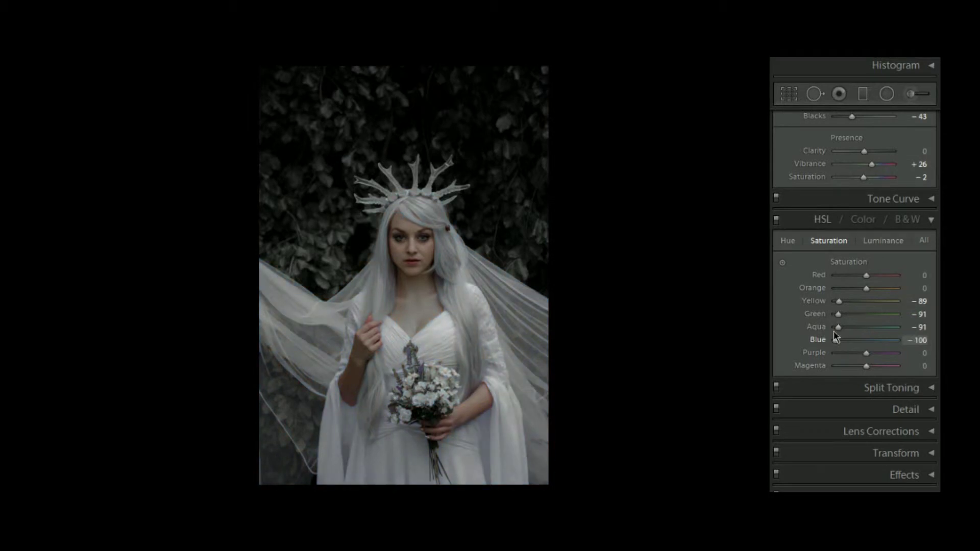
{"action": "left_click_drag", "start_coordinate": [835, 340], "coordinate": [844, 346]}
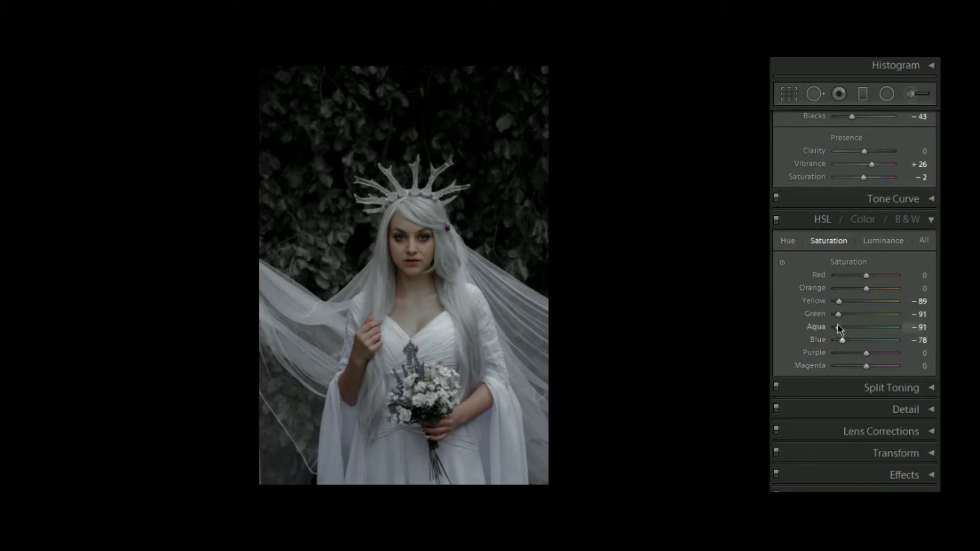
{"action": "left_click_drag", "start_coordinate": [840, 328], "coordinate": [835, 327]}
{"action": "left_click_drag", "start_coordinate": [836, 315], "coordinate": [833, 315]}
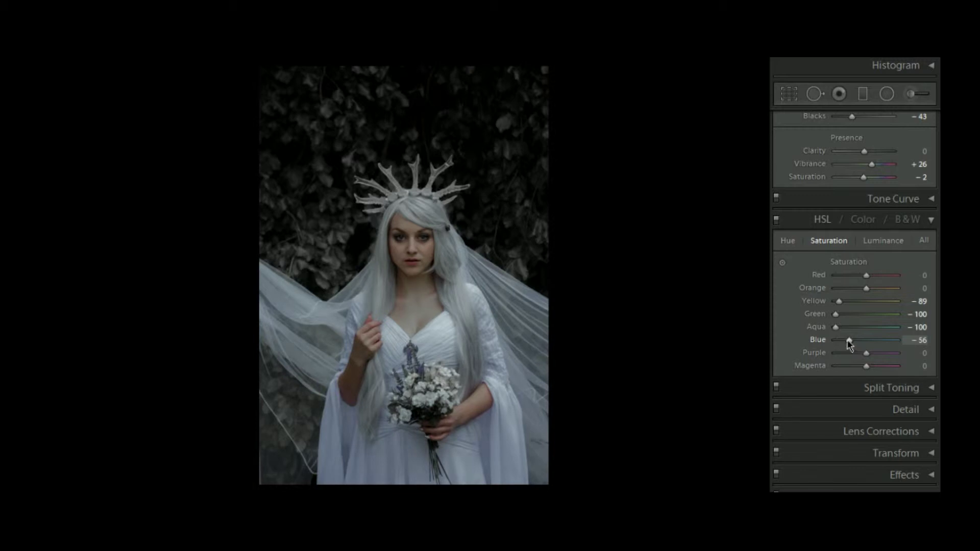
{"action": "left_click_drag", "start_coordinate": [867, 287], "coordinate": [870, 288]}
{"action": "left_click_drag", "start_coordinate": [867, 276], "coordinate": [868, 277]}
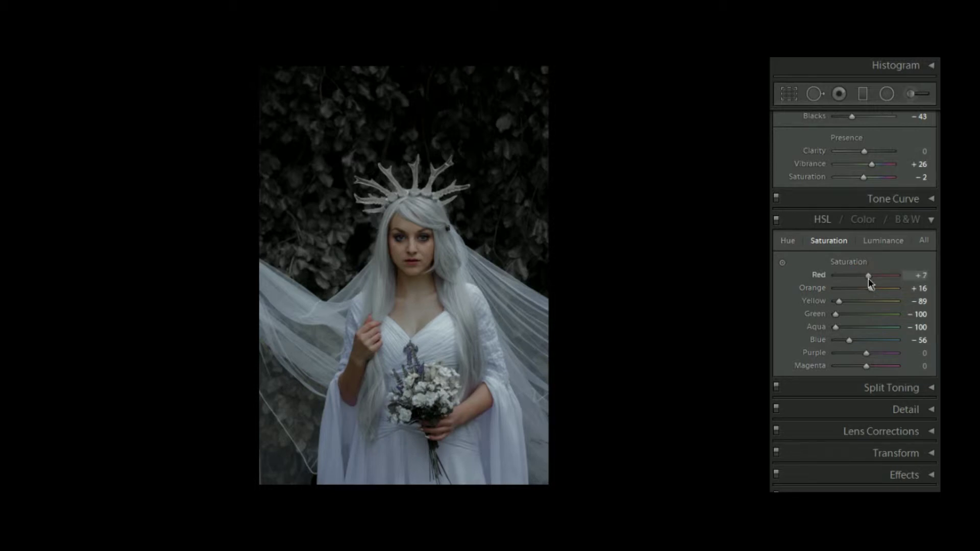
{"action": "left_click_drag", "start_coordinate": [870, 281], "coordinate": [870, 280]}
Set HSL luminance to green and aqua −100, orange +9, yellow −24 and blue −13
{"action": "left_click", "coordinate": [883, 246]}
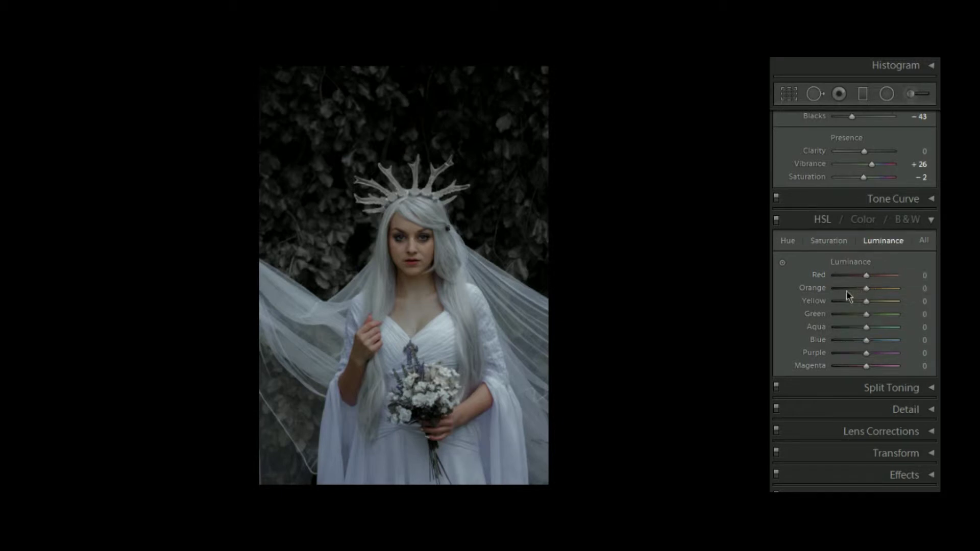
{"action": "left_click_drag", "start_coordinate": [838, 314], "coordinate": [831, 315]}
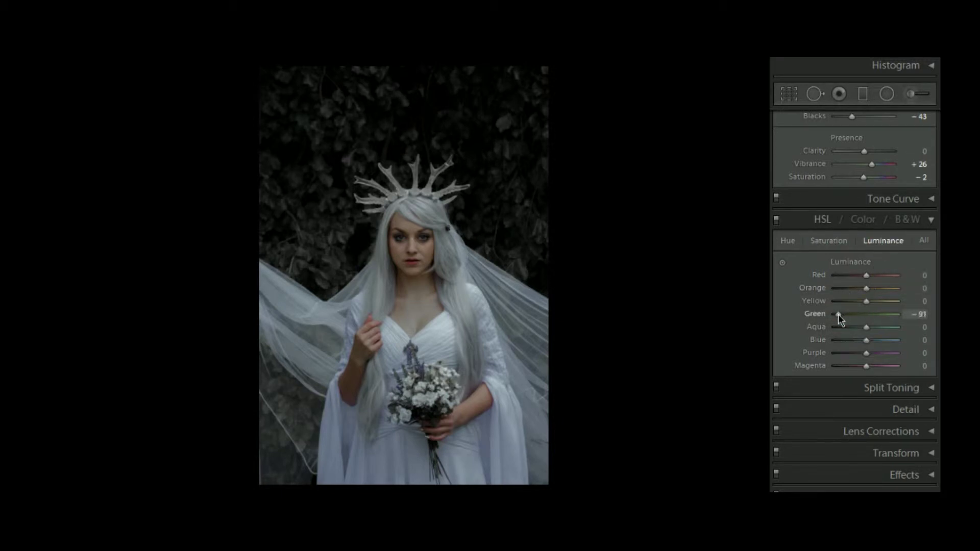
{"action": "left_click", "coordinate": [837, 327]}
{"action": "left_click_drag", "start_coordinate": [831, 329], "coordinate": [830, 328]}
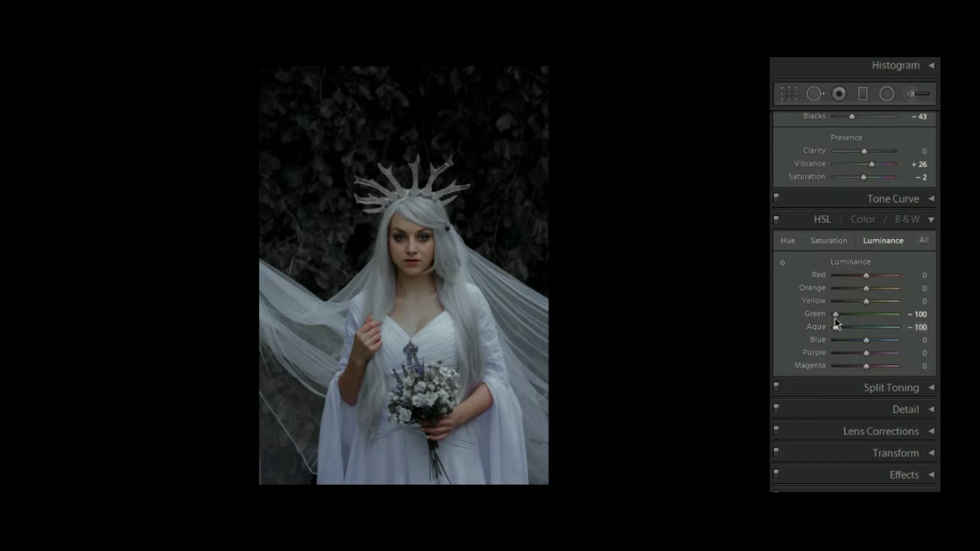
{"action": "left_click_drag", "start_coordinate": [868, 288], "coordinate": [871, 289]}
{"action": "left_click_drag", "start_coordinate": [866, 301], "coordinate": [859, 302]}
{"action": "left_click_drag", "start_coordinate": [863, 340], "coordinate": [858, 342]}
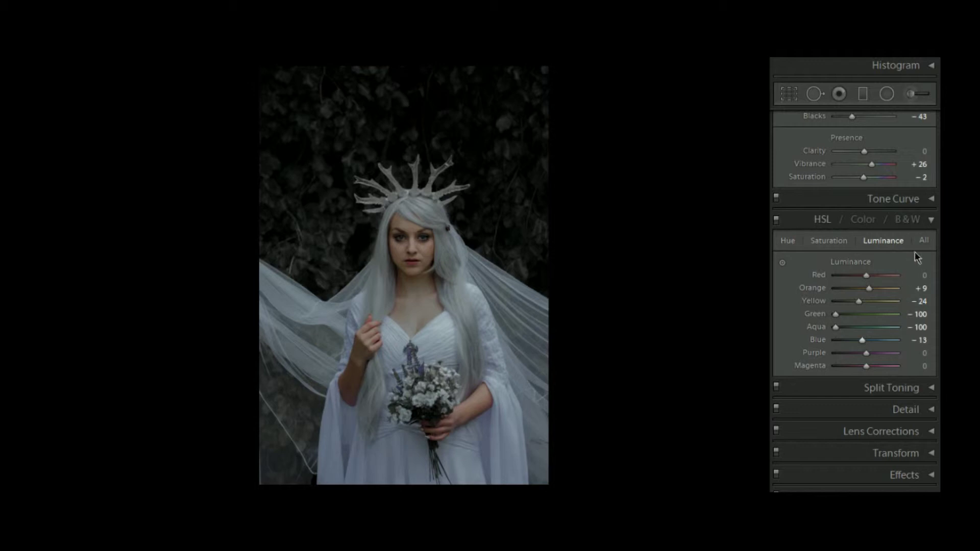
{"action": "left_click", "coordinate": [927, 227]}
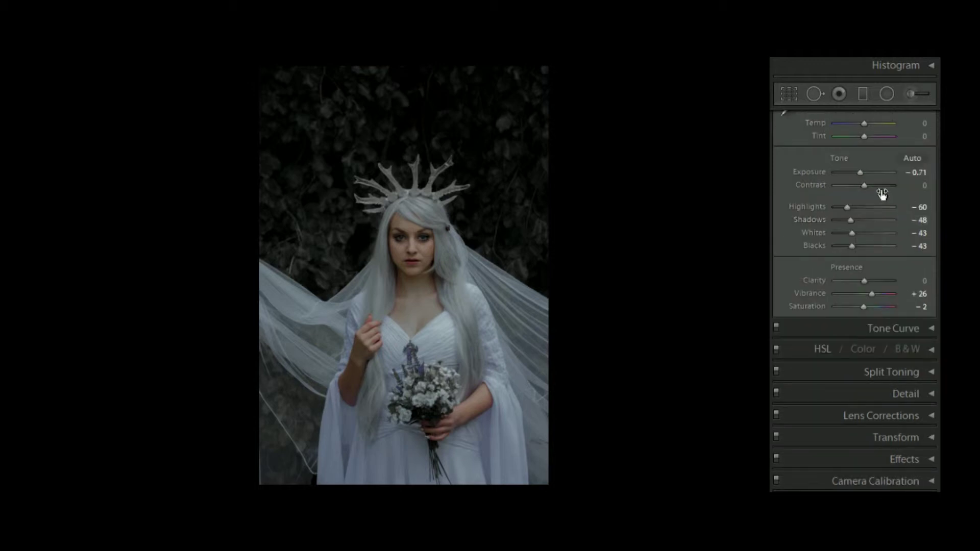
Add shadow and highlight points to the tone curve and lift the black point for matte shadows
{"action": "left_click", "coordinate": [930, 328]}
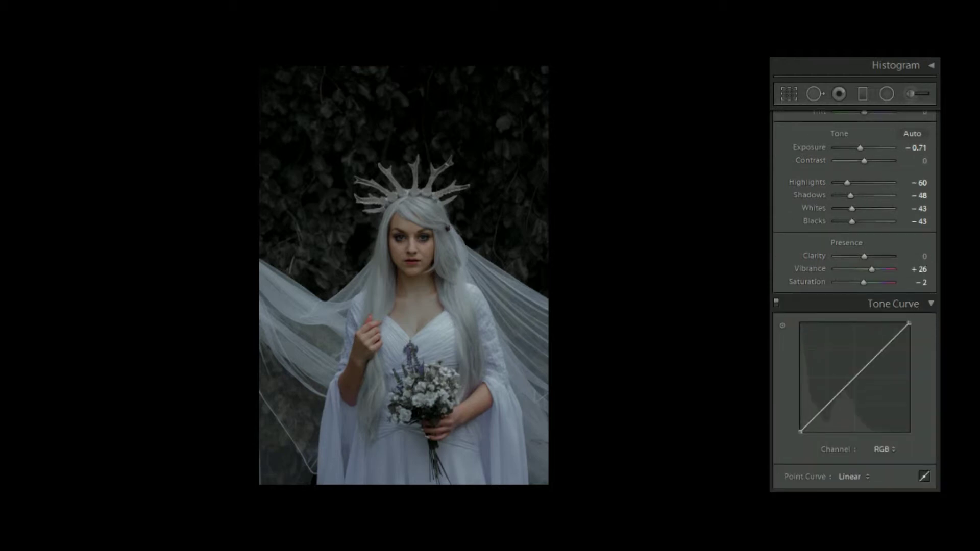
{"action": "scroll", "coordinate": [937, 332], "scroll_direction": "down", "scroll_amount": 2}
{"action": "scroll", "coordinate": [938, 341], "scroll_direction": "down", "scroll_amount": 2}
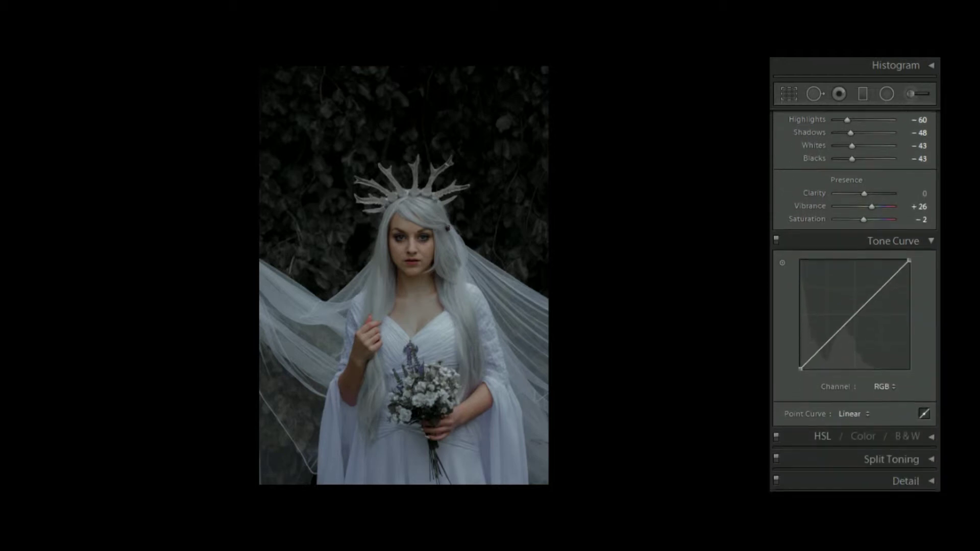
{"action": "scroll", "coordinate": [935, 357], "scroll_direction": "down", "scroll_amount": 1}
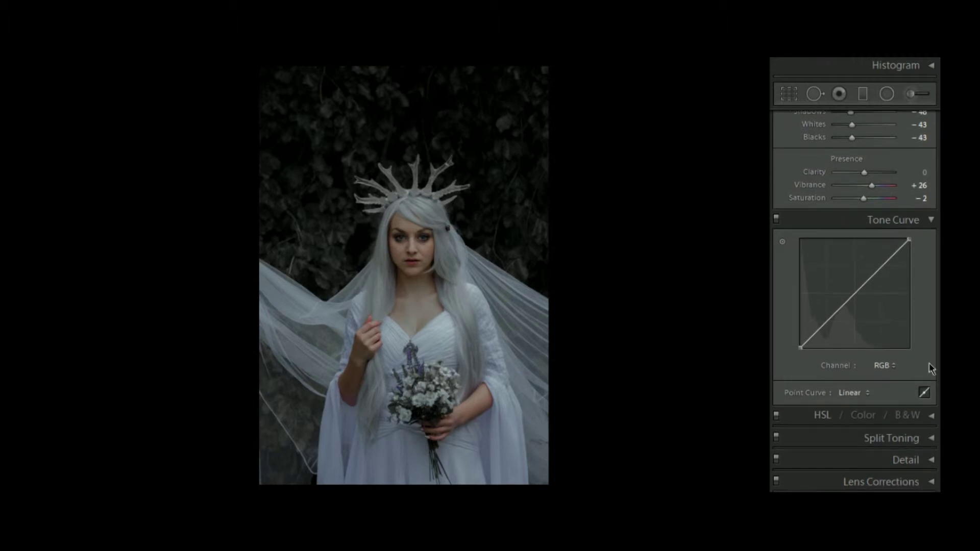
{"action": "left_click", "coordinate": [829, 322]}
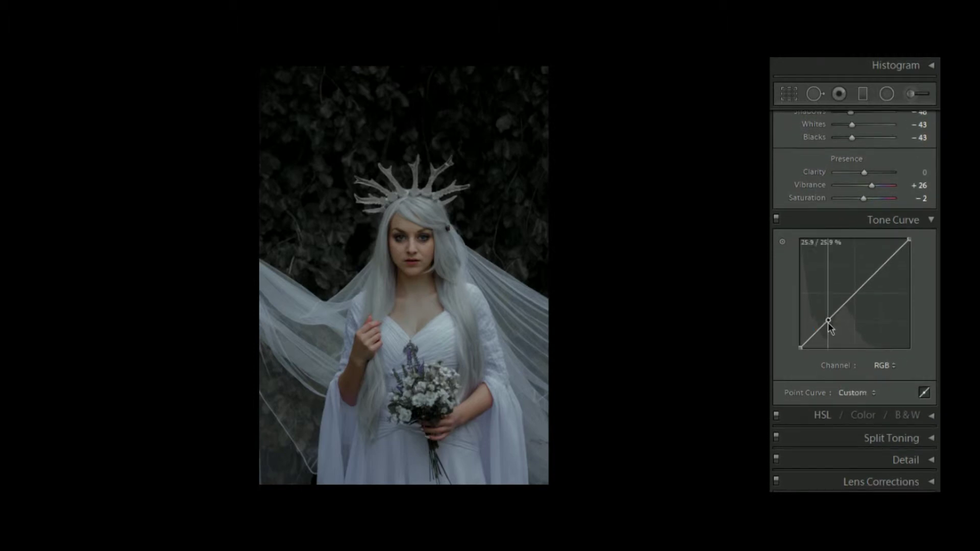
{"action": "left_click", "coordinate": [877, 274]}
{"action": "left_click_drag", "start_coordinate": [801, 348], "coordinate": [800, 339]}
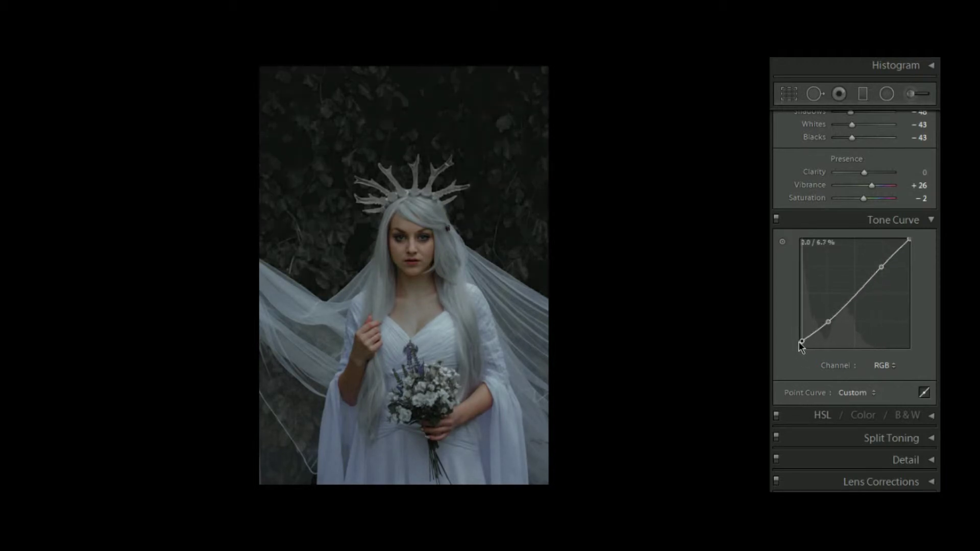
{"action": "left_click_drag", "start_coordinate": [797, 340], "coordinate": [793, 342]}
Raise Contrast to +62 and set Exposure to −0.24
{"action": "scroll", "coordinate": [854, 301], "scroll_direction": "up", "scroll_amount": 5}
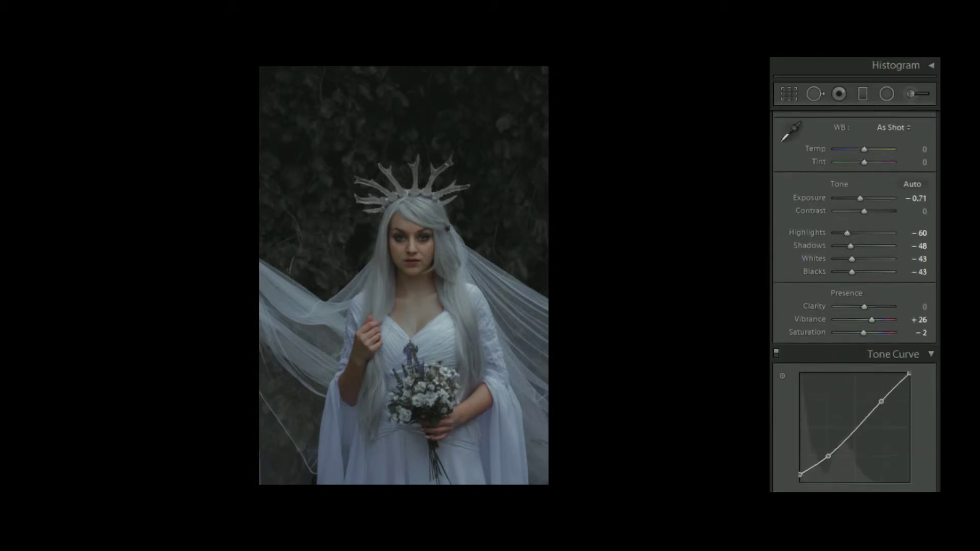
{"action": "left_click_drag", "start_coordinate": [878, 235], "coordinate": [882, 238]}
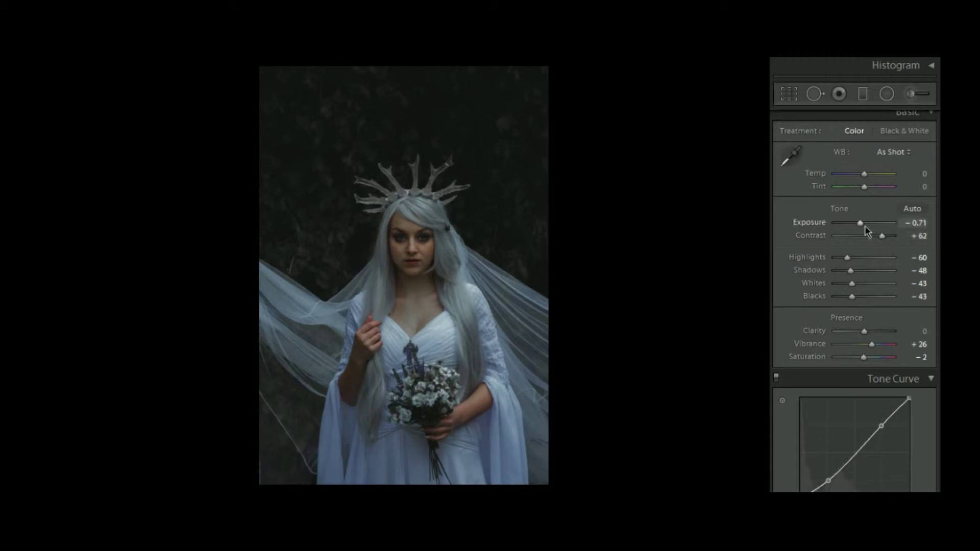
{"action": "left_click_drag", "start_coordinate": [864, 225], "coordinate": [869, 225]}
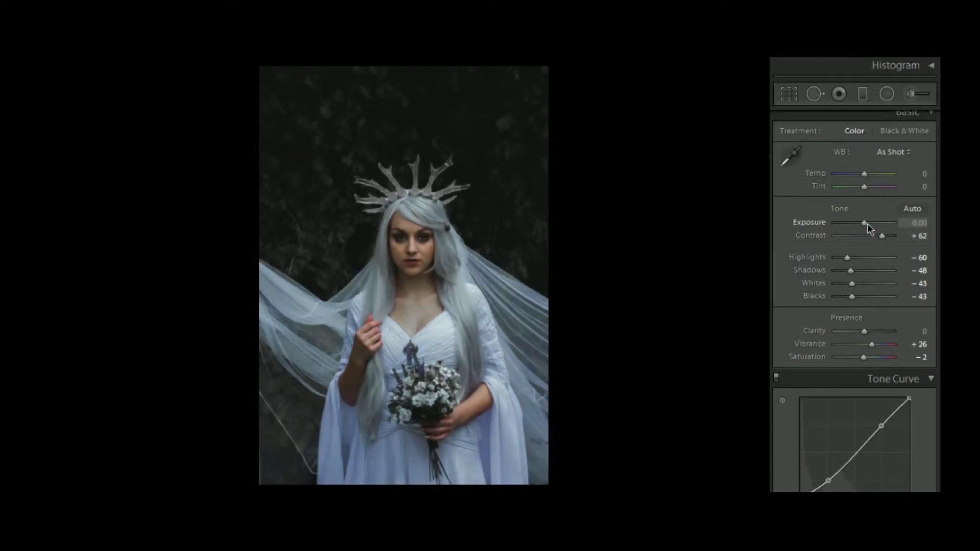
{"action": "left_click_drag", "start_coordinate": [868, 225], "coordinate": [866, 226]}
Lower the tone curve's shadow point and raise its highlight point for more contrast
{"action": "scroll", "coordinate": [932, 245], "scroll_direction": "down", "scroll_amount": 1}
{"action": "scroll", "coordinate": [932, 323], "scroll_direction": "down", "scroll_amount": 1}
{"action": "scroll", "coordinate": [932, 327], "scroll_direction": "down", "scroll_amount": 2}
{"action": "scroll", "coordinate": [930, 344], "scroll_direction": "down", "scroll_amount": 1}
{"action": "scroll", "coordinate": [930, 350], "scroll_direction": "down", "scroll_amount": 1}
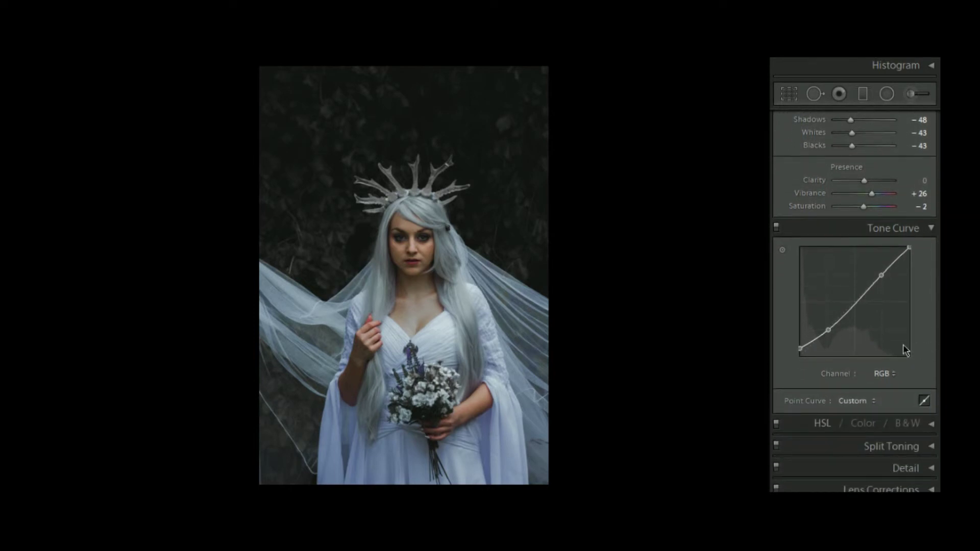
{"action": "mouse_move", "coordinate": [828, 333]}
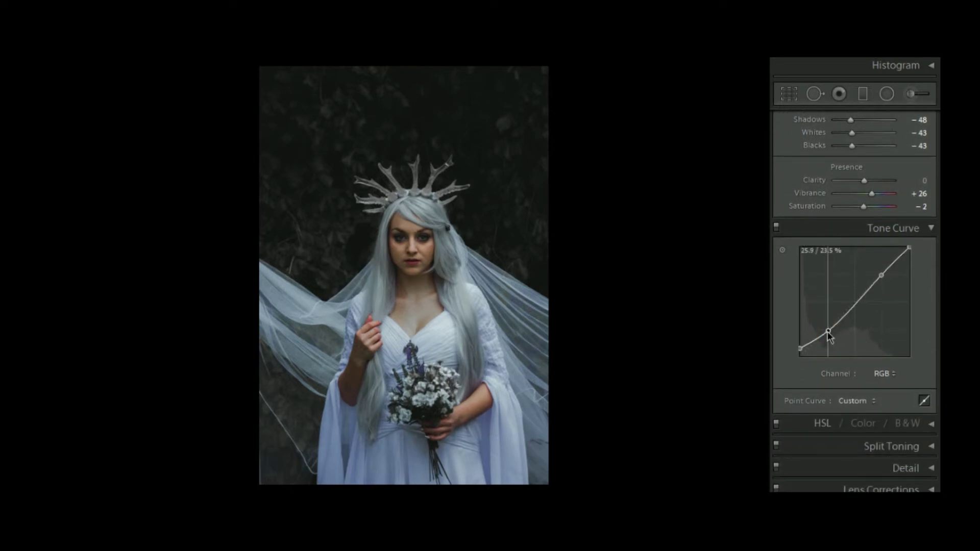
{"action": "left_click_drag", "start_coordinate": [827, 331], "coordinate": [828, 332]}
{"action": "left_click_drag", "start_coordinate": [881, 276], "coordinate": [880, 274]}
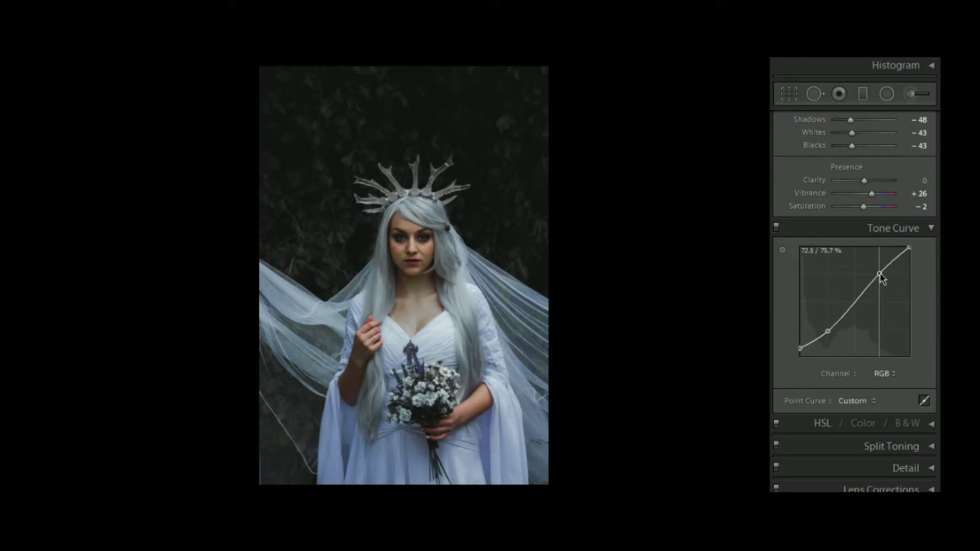
Lower Saturation to −14 and collapse the Tone Curve panel
{"action": "scroll", "coordinate": [884, 202], "scroll_direction": "down", "scroll_amount": 2}
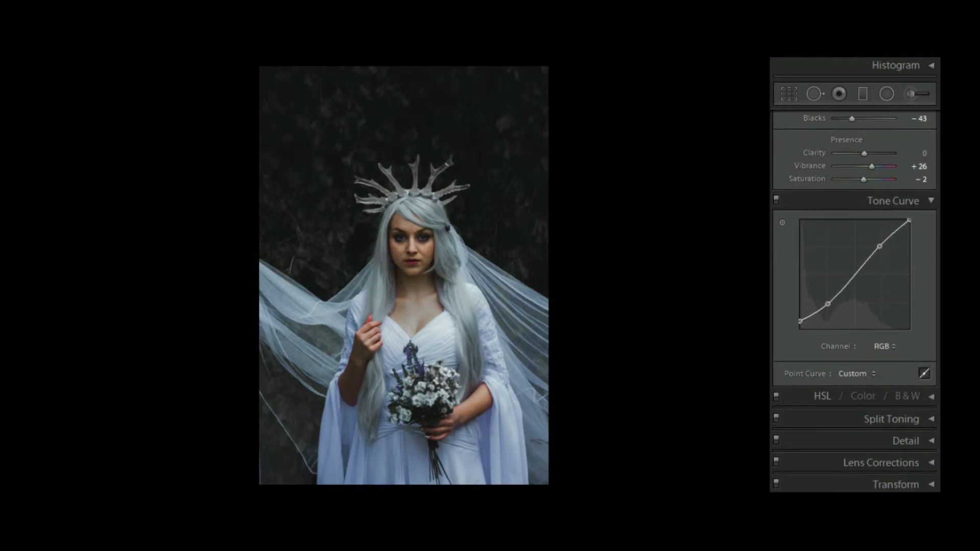
{"action": "left_click_drag", "start_coordinate": [863, 178], "coordinate": [861, 182]}
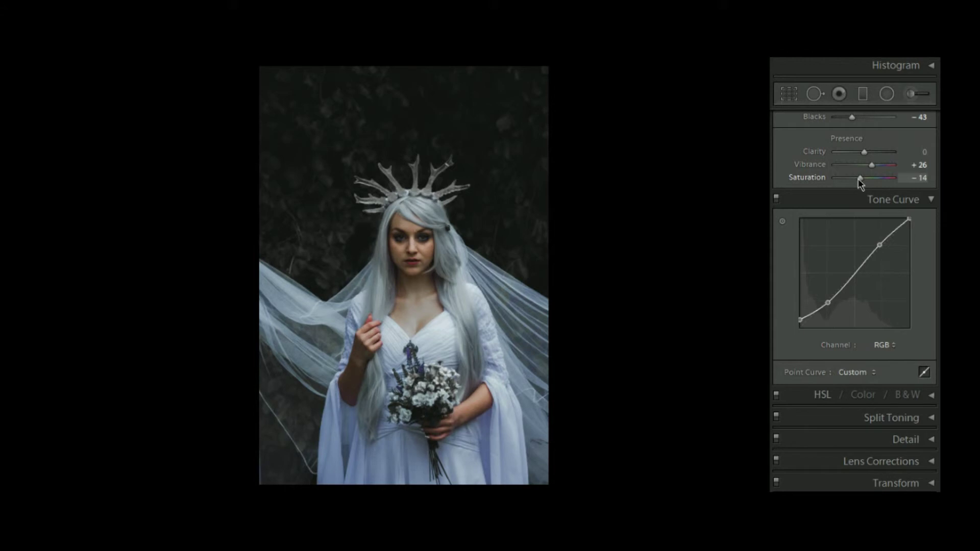
{"action": "left_click", "coordinate": [930, 200]}
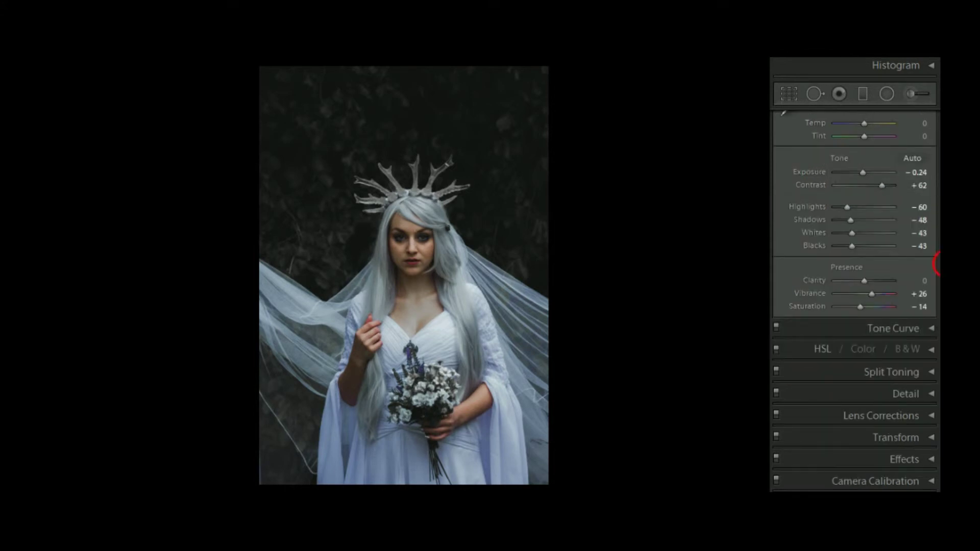
Give the highlights a cool blue split tone: hue 214, saturation 12
{"action": "scroll", "coordinate": [931, 230], "scroll_direction": "up", "scroll_amount": 3}
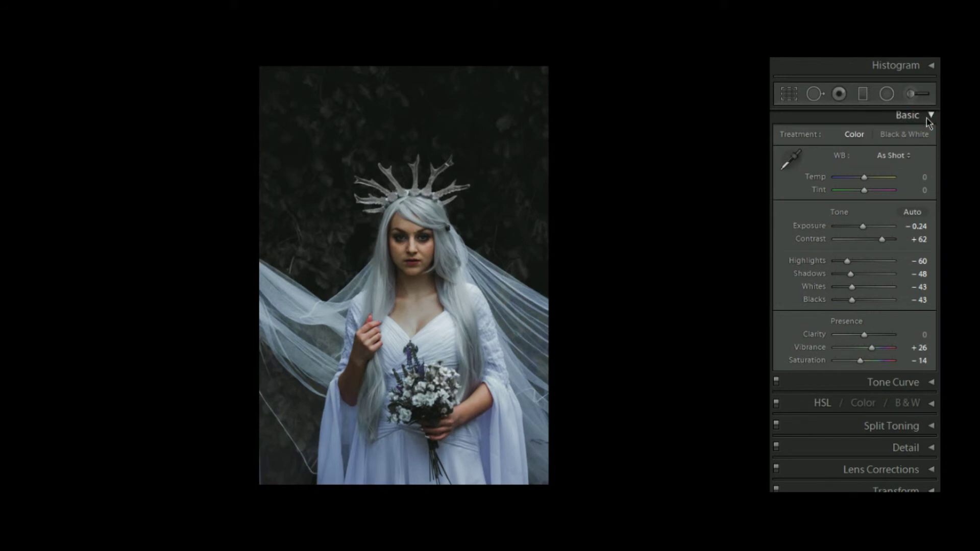
{"action": "left_click", "coordinate": [926, 118]}
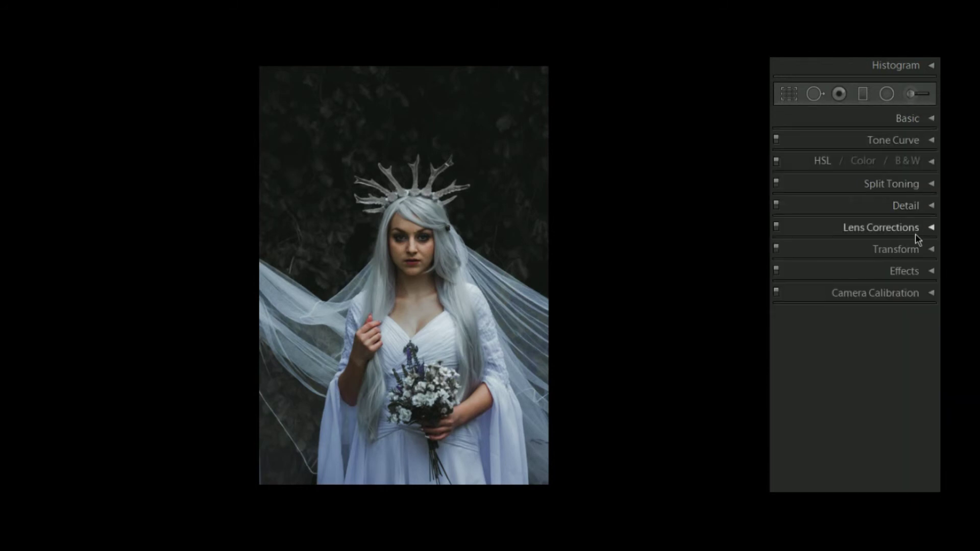
{"action": "left_click", "coordinate": [929, 185]}
{"action": "left_click", "coordinate": [841, 218]}
{"action": "left_click_drag", "start_coordinate": [838, 231], "coordinate": [844, 233]}
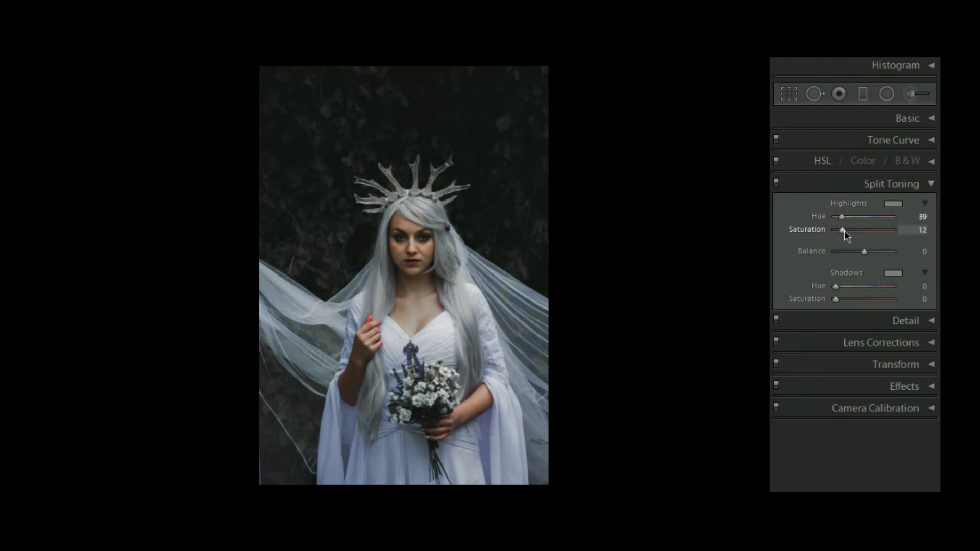
{"action": "left_click_drag", "start_coordinate": [842, 216], "coordinate": [869, 218]}
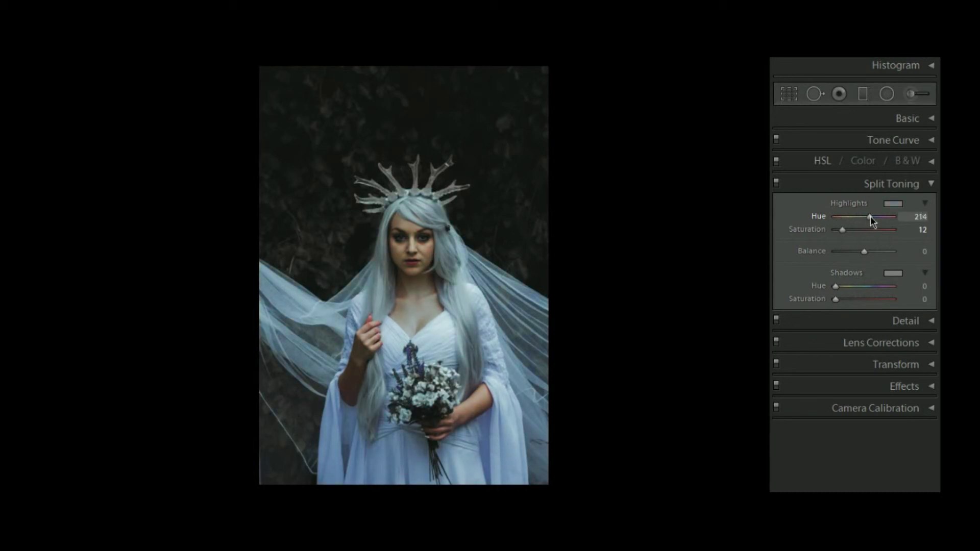
Give the shadows a faint warm tint: hue 47, saturation 2
{"action": "left_click_drag", "start_coordinate": [835, 286], "coordinate": [847, 300]}
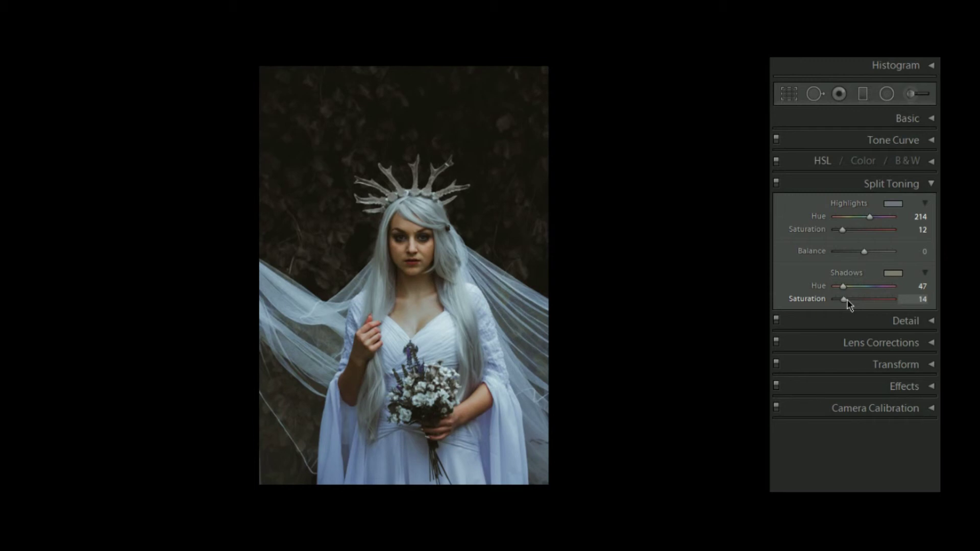
{"action": "left_click_drag", "start_coordinate": [847, 301], "coordinate": [841, 301]}
{"action": "left_click", "coordinate": [931, 184]}
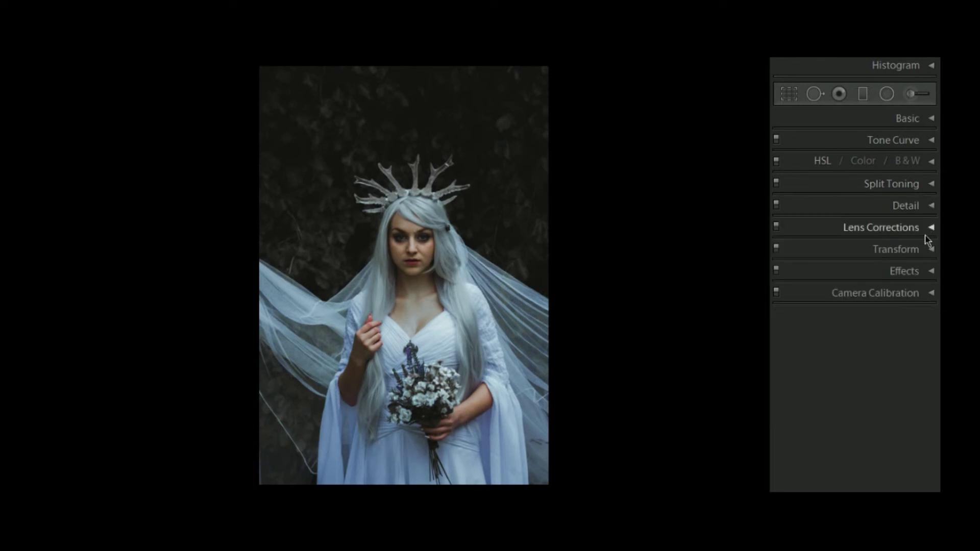
Set a post-crop vignette of Amount −45, Midpoint 38 and Feather 61, and Dehaze +10
{"action": "left_click", "coordinate": [923, 273]}
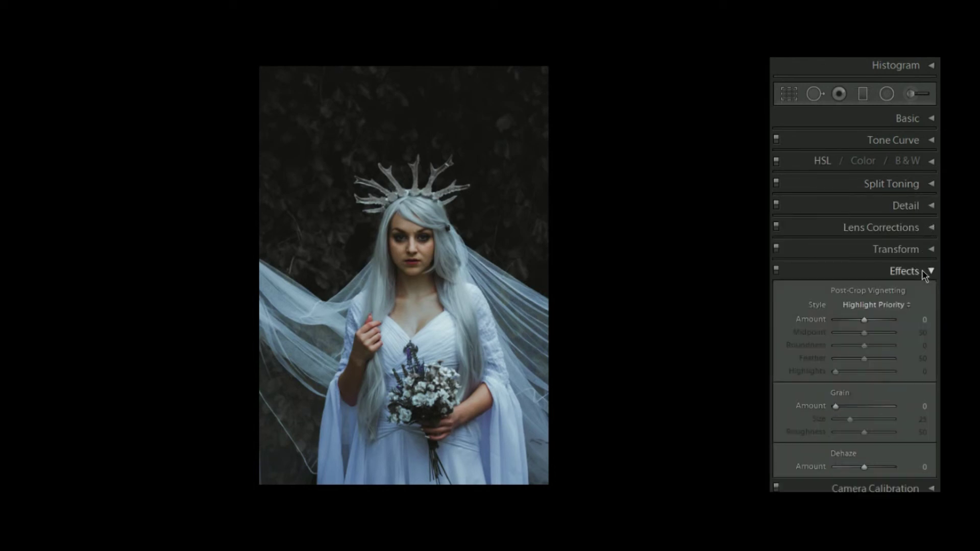
{"action": "scroll", "coordinate": [938, 307], "scroll_direction": "down", "scroll_amount": 1}
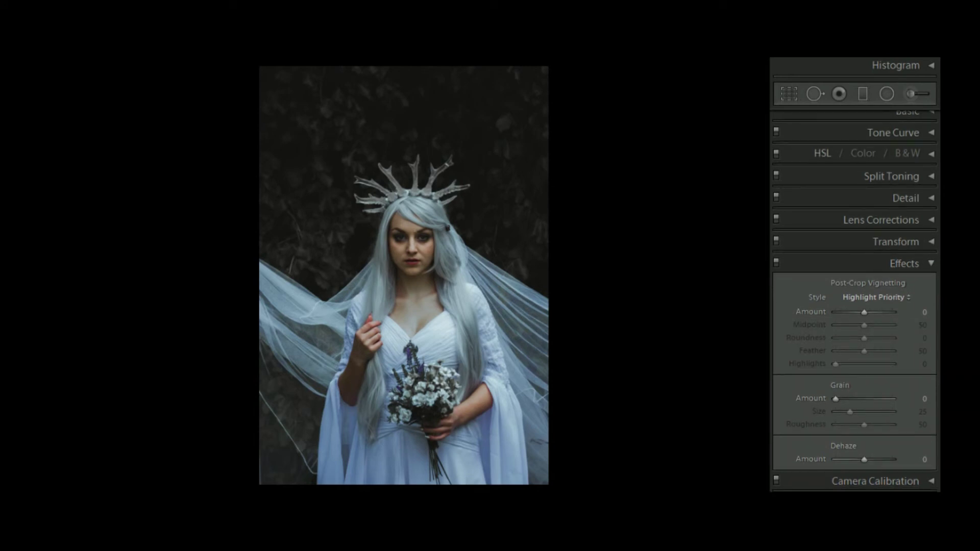
{"action": "mouse_move", "coordinate": [864, 312]}
{"action": "left_mouse_down"}
{"action": "mouse_move", "coordinate": [878, 312]}
{"action": "mouse_move", "coordinate": [857, 312]}
{"action": "left_mouse_up"}
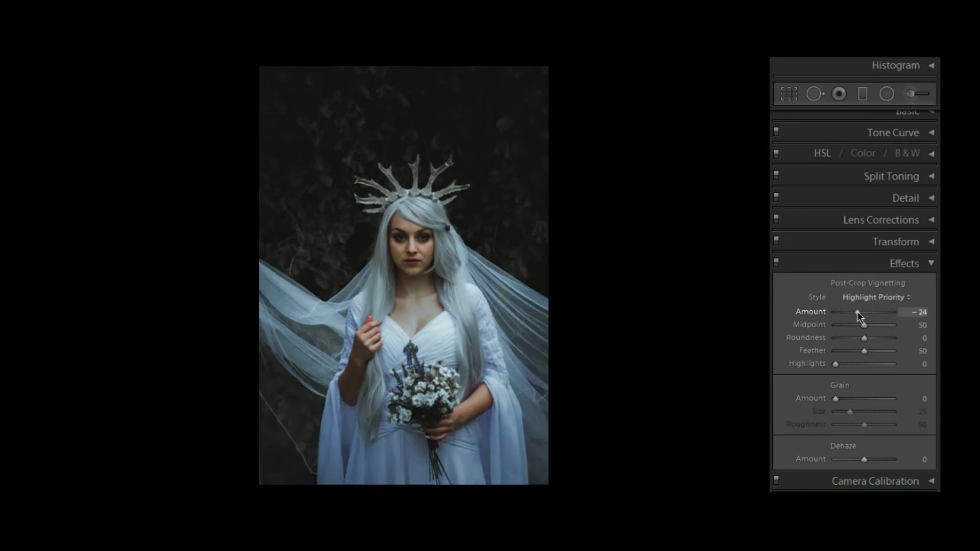
{"action": "left_click_drag", "start_coordinate": [857, 312], "coordinate": [854, 313]}
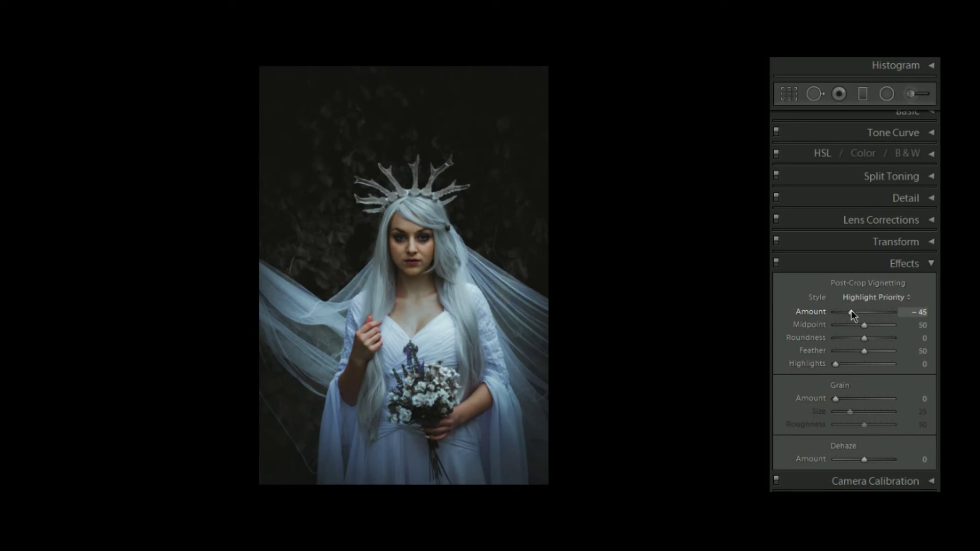
{"action": "left_click", "coordinate": [865, 327]}
{"action": "left_click_drag", "start_coordinate": [865, 327], "coordinate": [859, 327]}
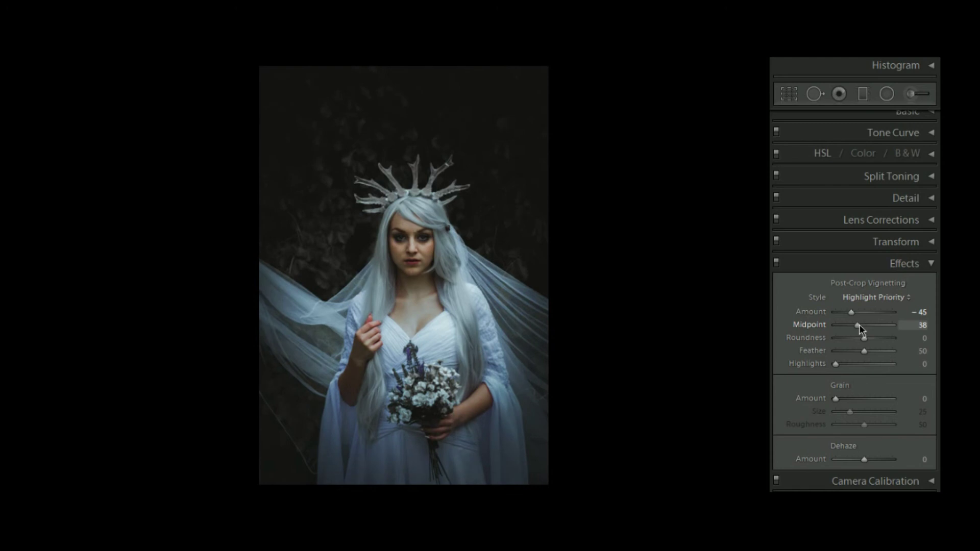
{"action": "left_click", "coordinate": [869, 351]}
{"action": "left_click_drag", "start_coordinate": [865, 351], "coordinate": [871, 351]}
{"action": "left_click_drag", "start_coordinate": [862, 460], "coordinate": [866, 459]}
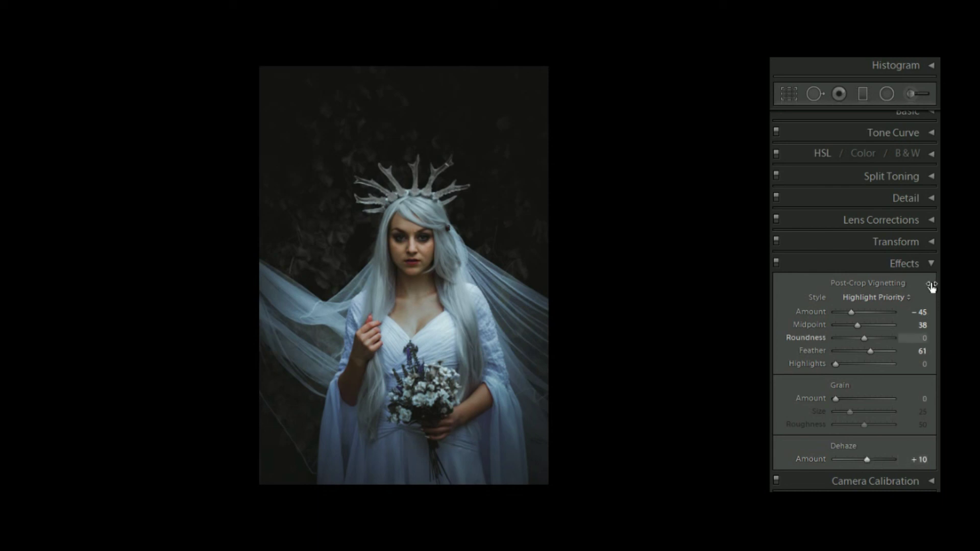
Collapse the Effects panel
{"action": "left_click", "coordinate": [928, 268]}
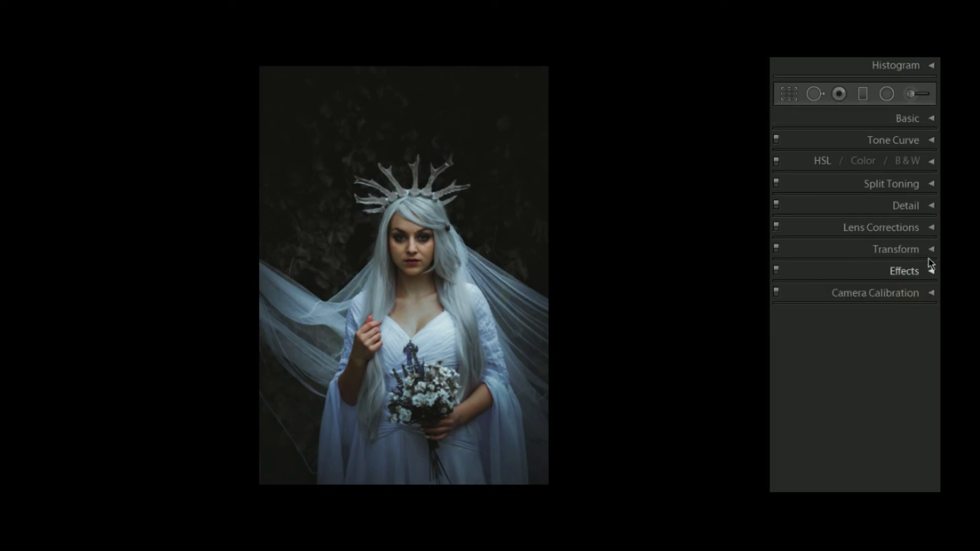